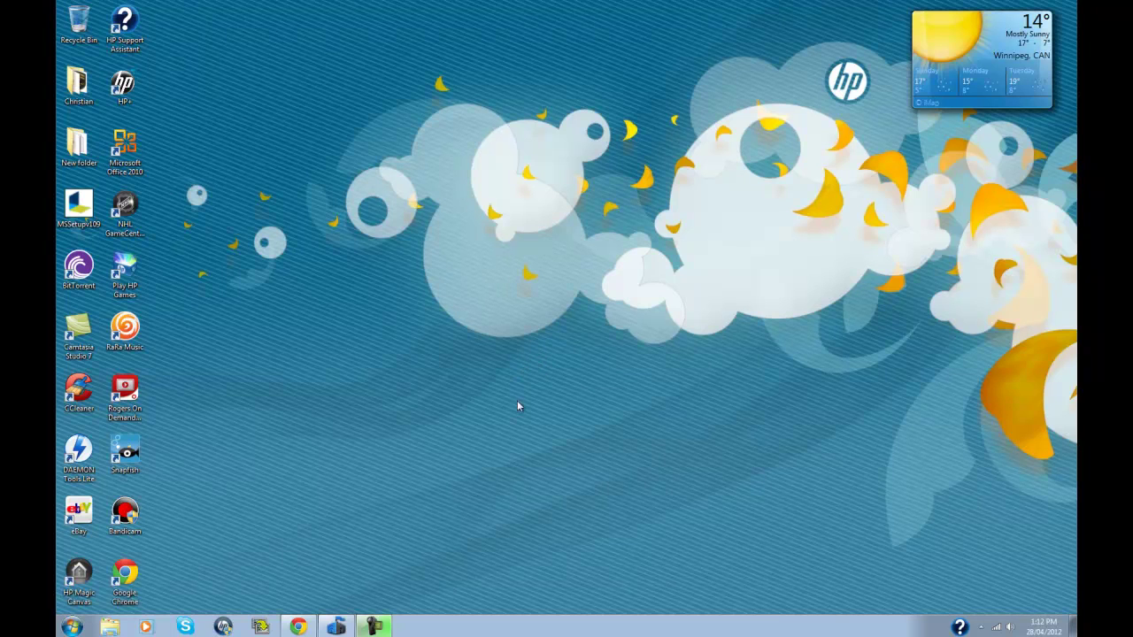
left_click(335, 627)
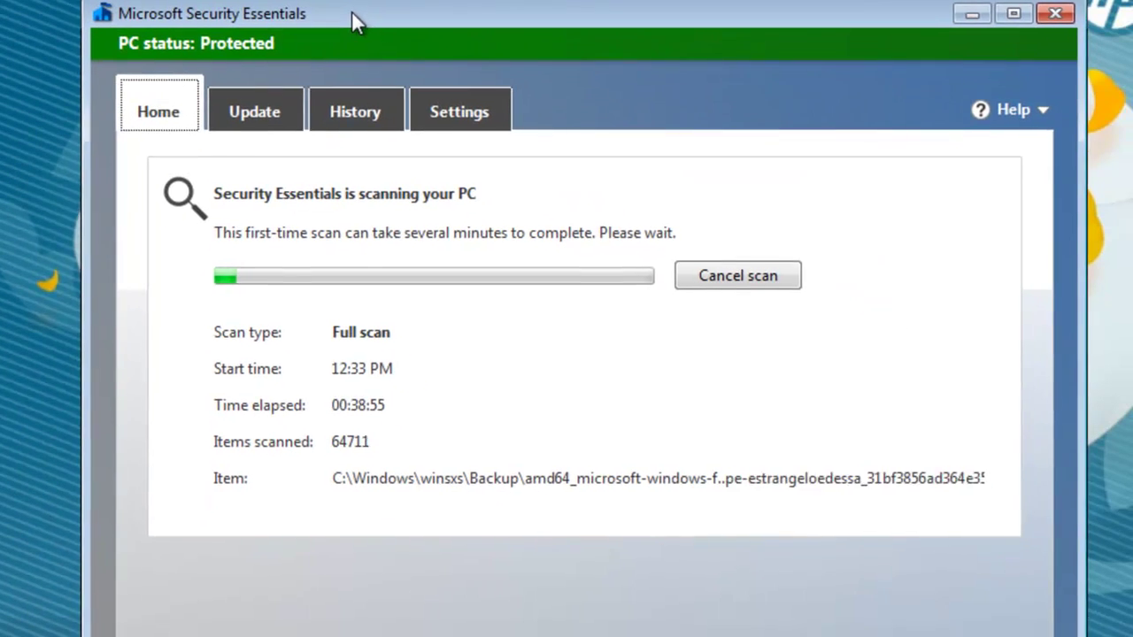
left_click_drag(353, 22, 324, 64)
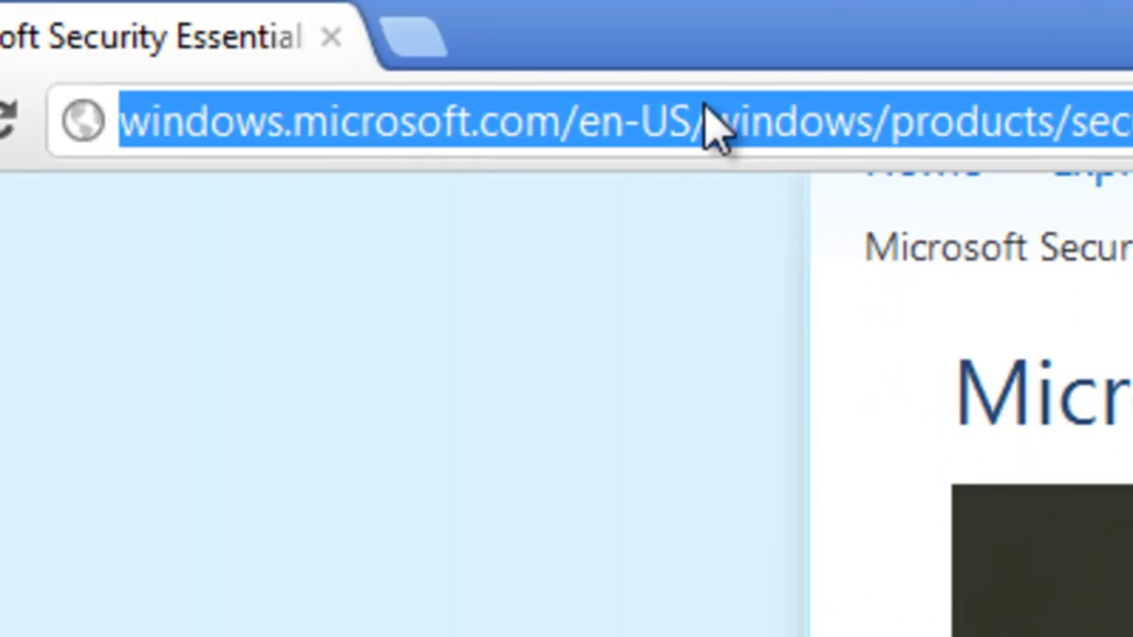
Search 'microsoft essentials' and open the 'Microsoft Security Essentials - Free Antivirus for Windows' result
type("microsoft essentials")
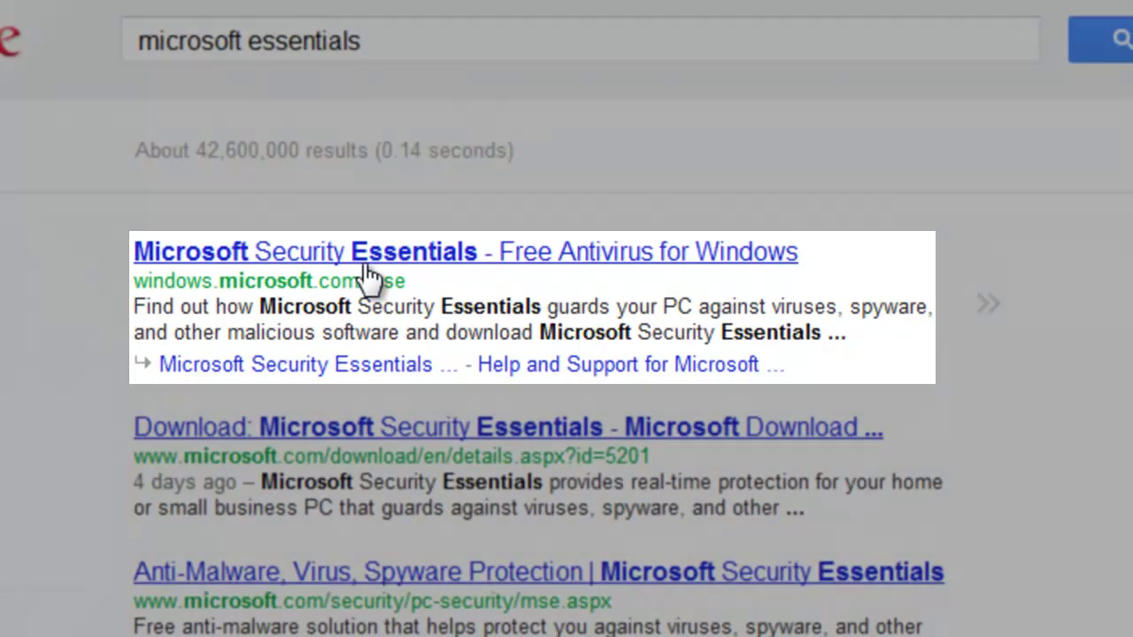
left_click(356, 251)
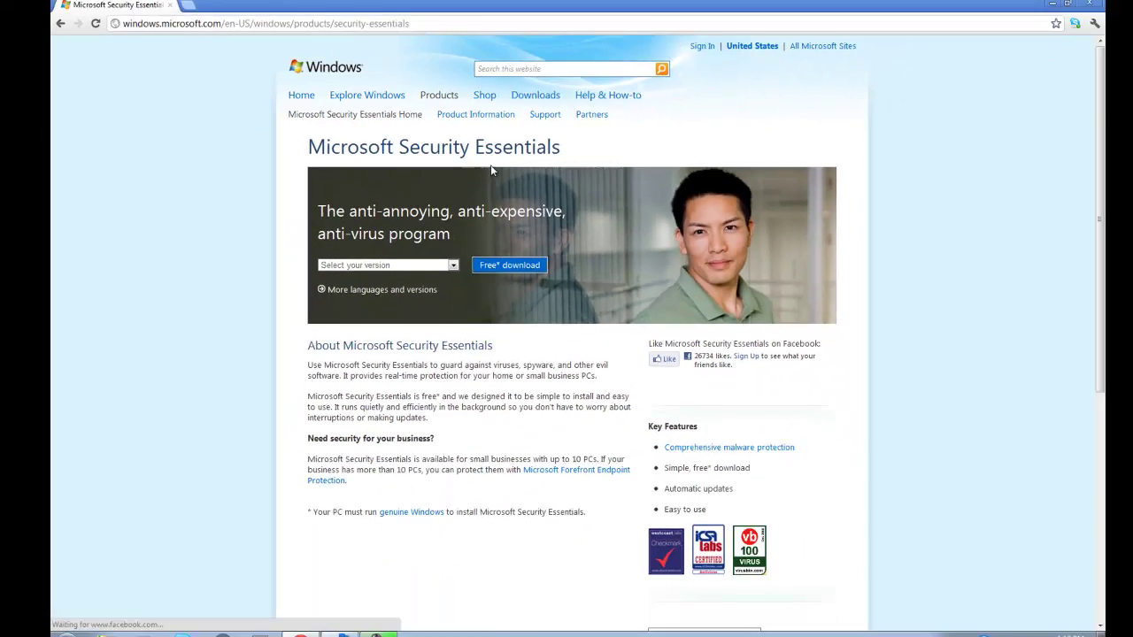
scroll(139, 263, "down", 1)
scroll(140, 267, "up", 1)
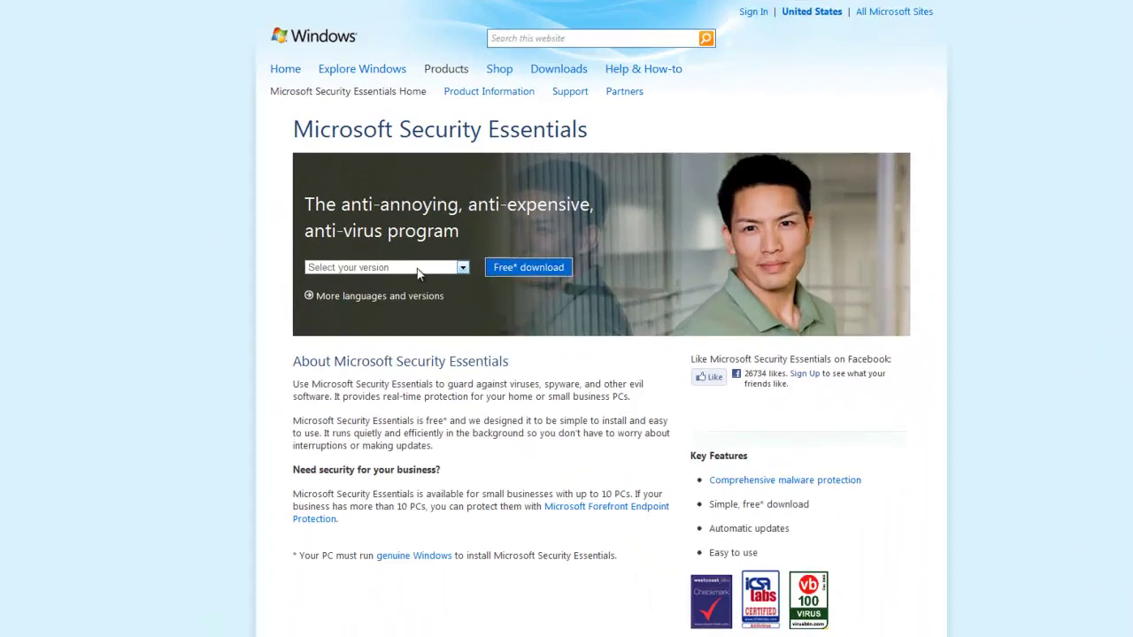
Choose 'Windows Vista / Windows 7 64-bit' in the 'Select your version' dropdown
left_click(419, 269)
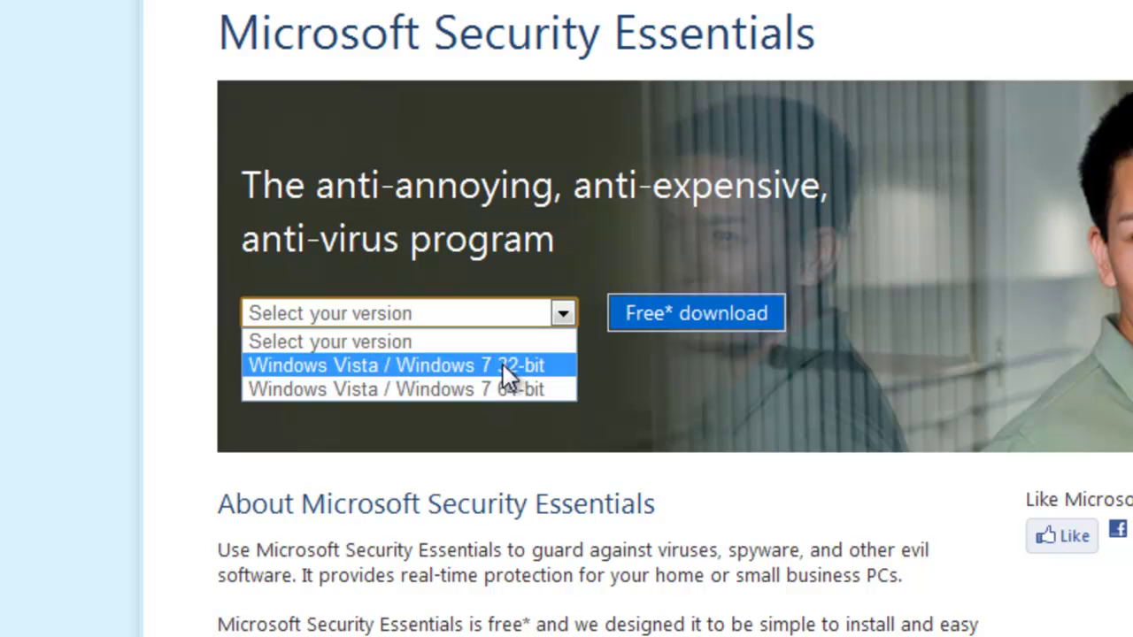
left_click(486, 317)
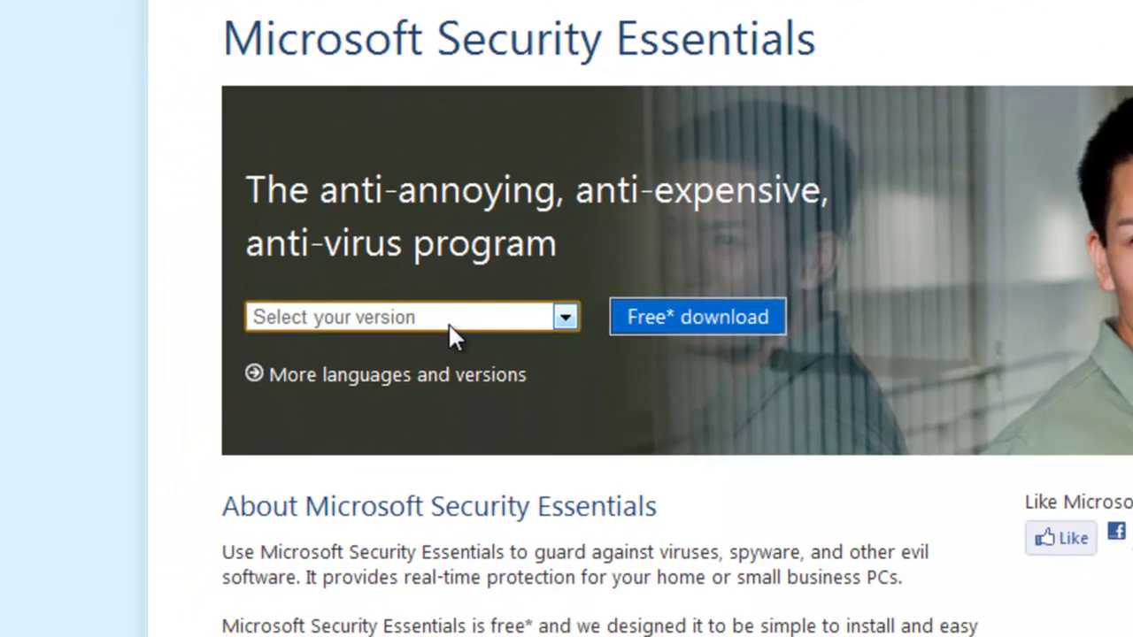
left_click(447, 322)
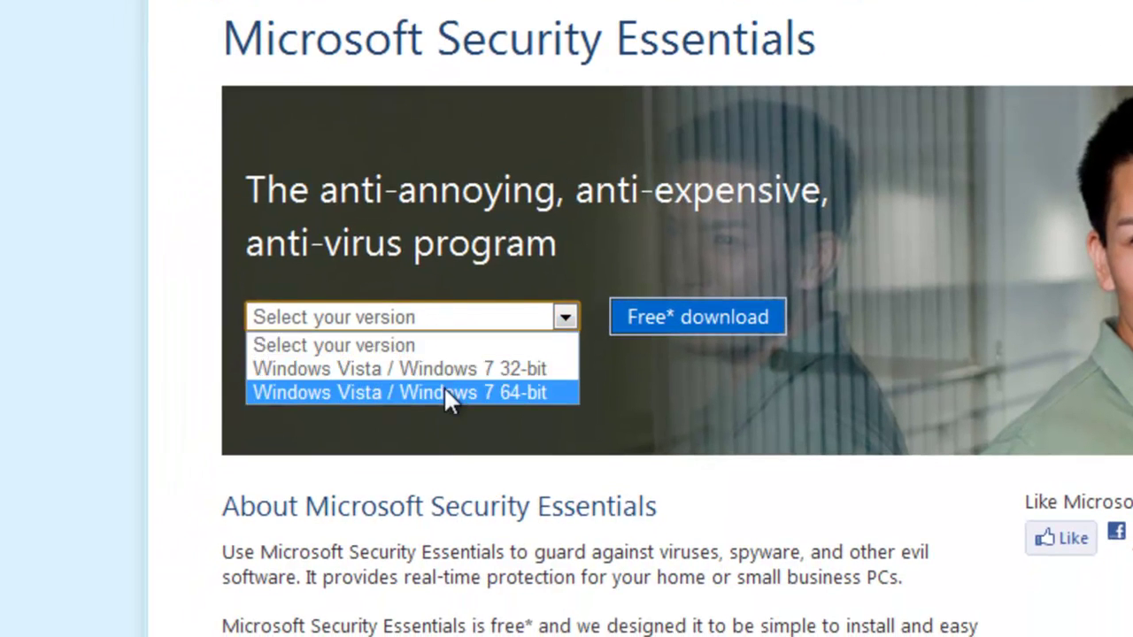
left_click(496, 395)
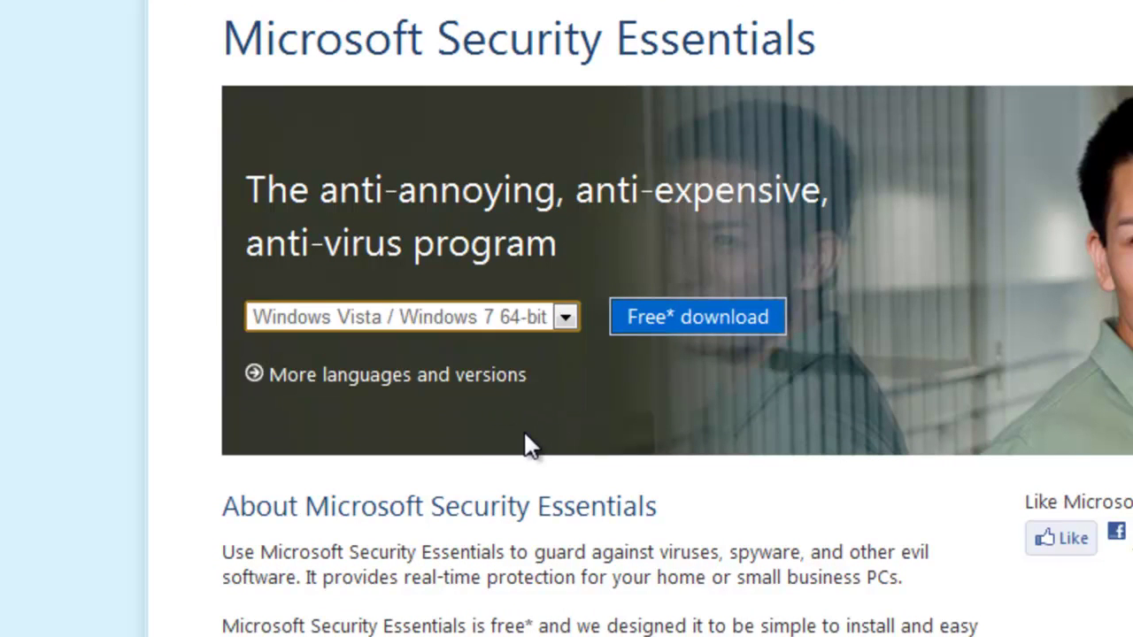
left_click(565, 317)
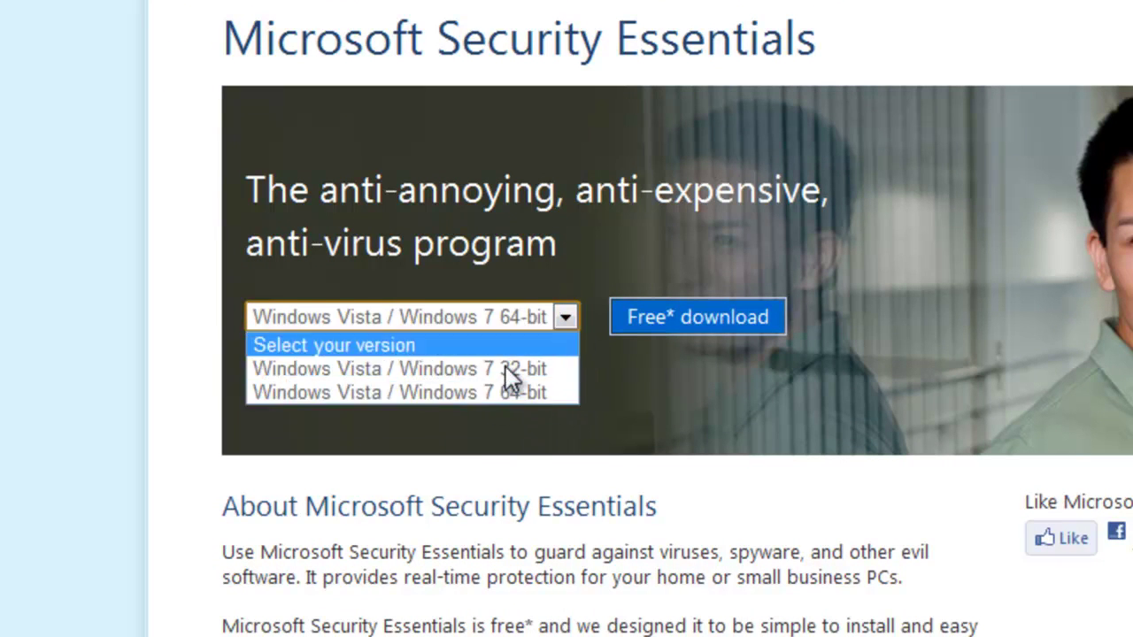
left_click(505, 372)
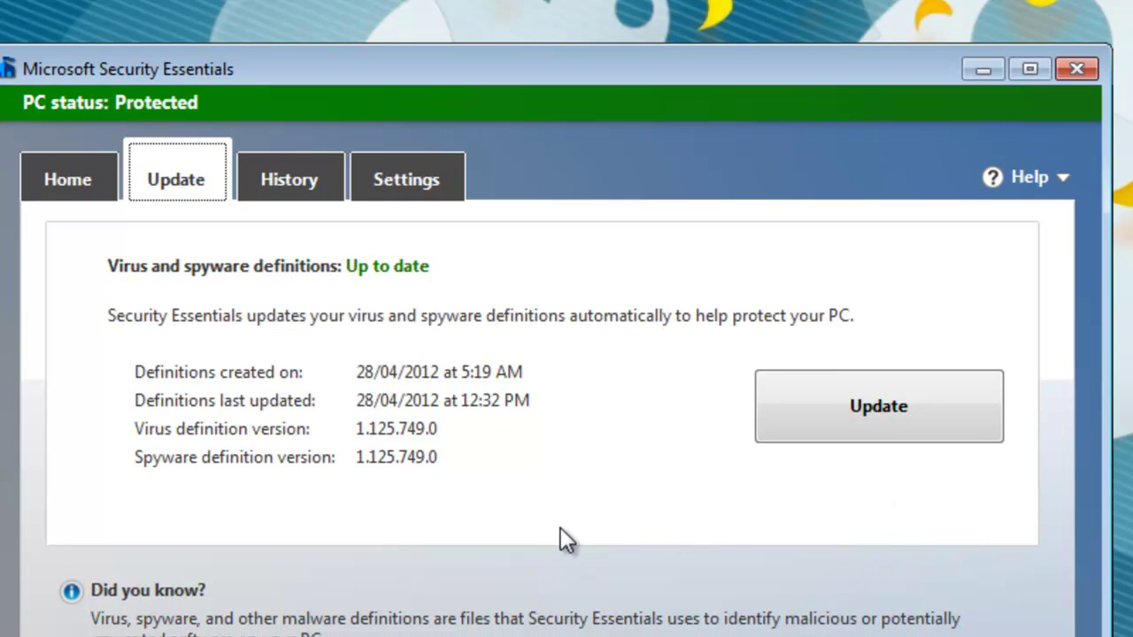
Return to the Home tab's full-scan progress and shift the window slightly left
key("Left")
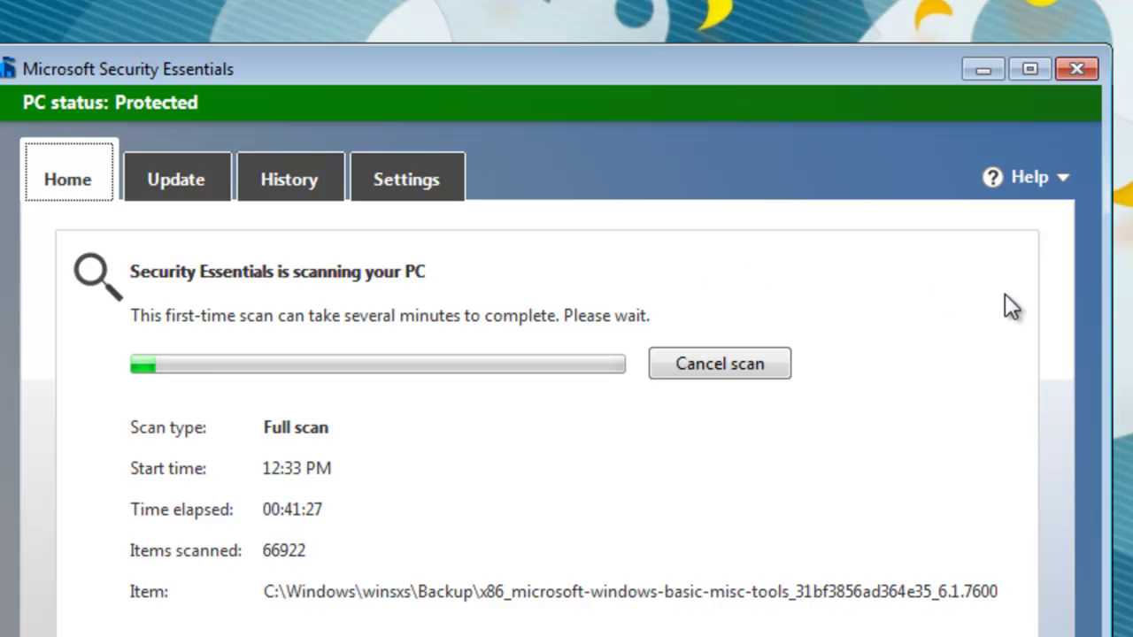
left_click_drag(736, 68, 702, 80)
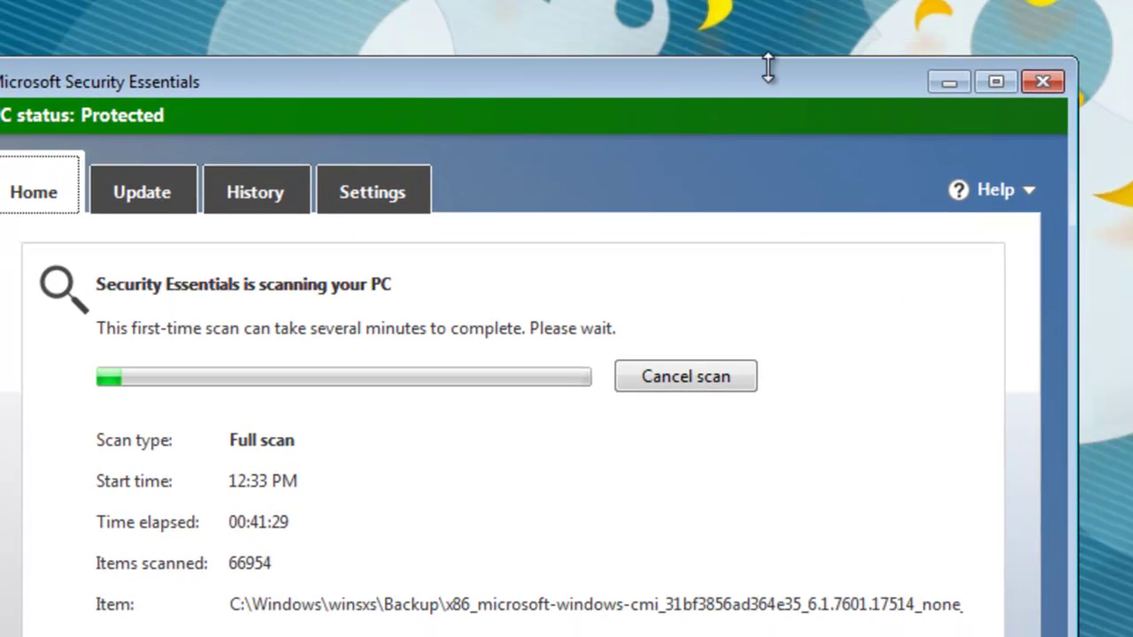
Toggle the weekly Friday 10:00 PM Quick scan off and back on under Settings, Scheduled scan
left_click(418, 202)
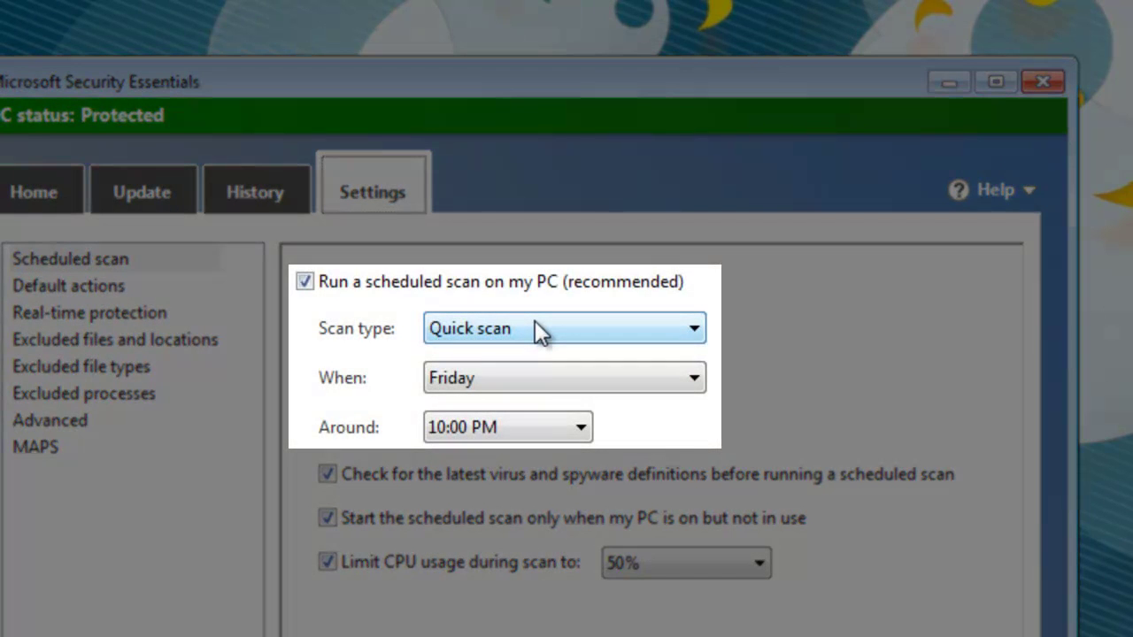
left_click(637, 292)
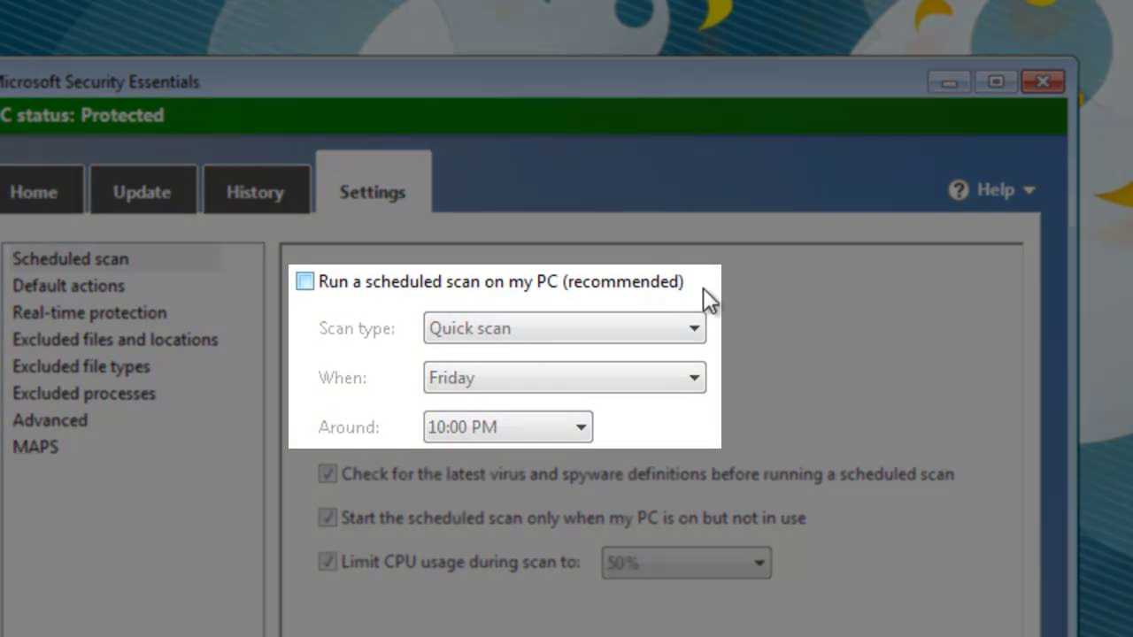
left_click(307, 285)
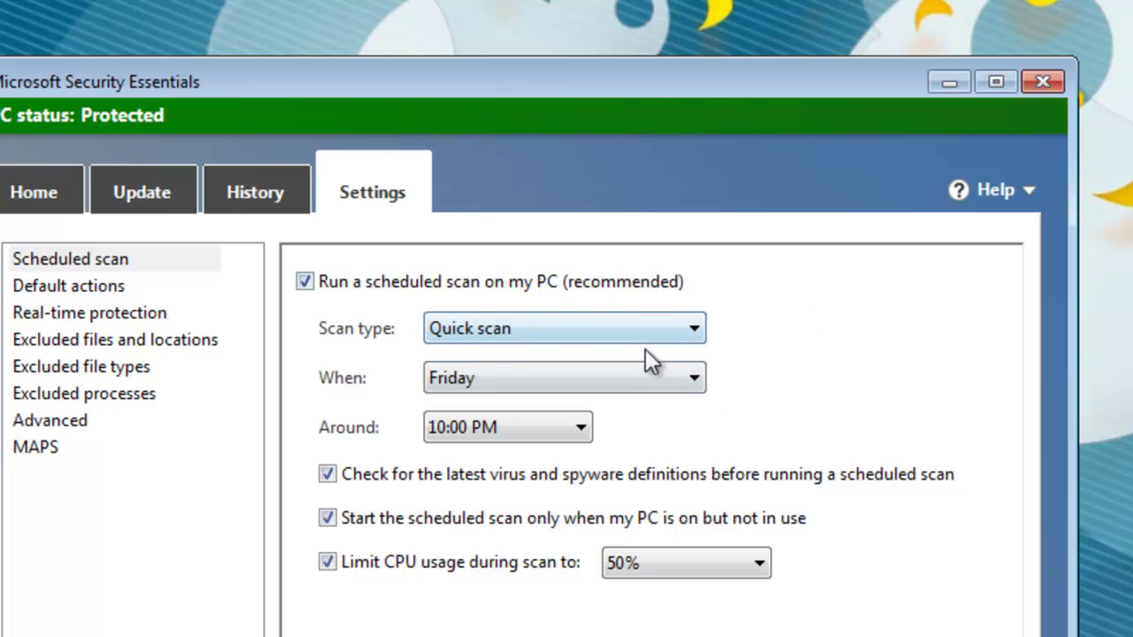
Browse the Update, History and Settings tabs, return to Home, then minimise the window
left_click(146, 195)
left_click(9, 199)
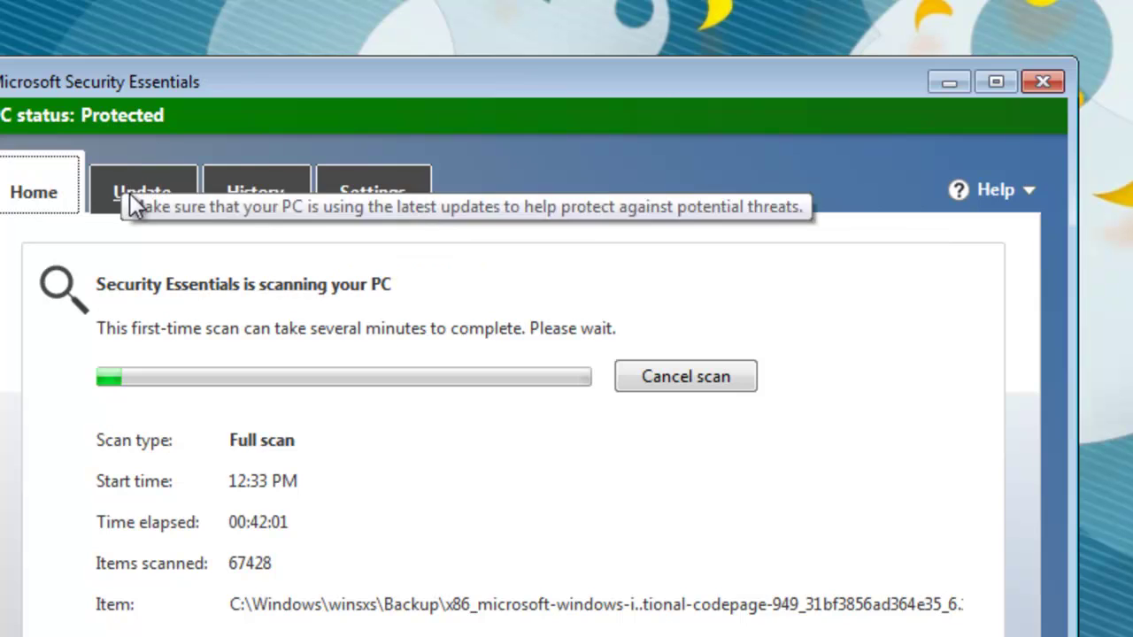
left_click(228, 202)
left_click(348, 201)
left_click(181, 188)
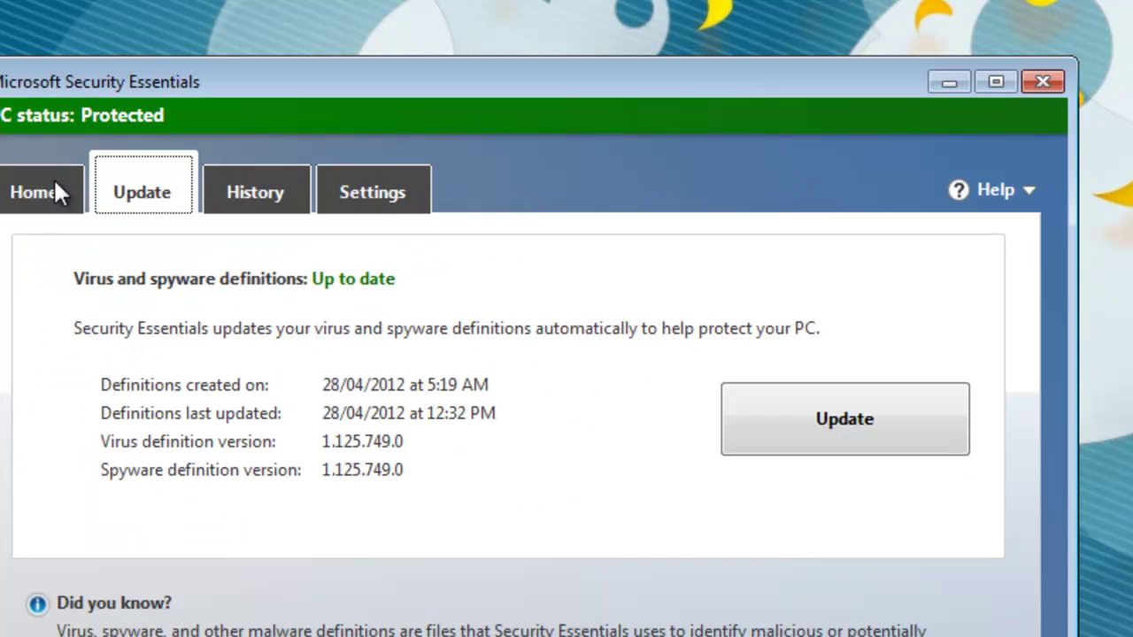
left_click(58, 193)
left_click(291, 207)
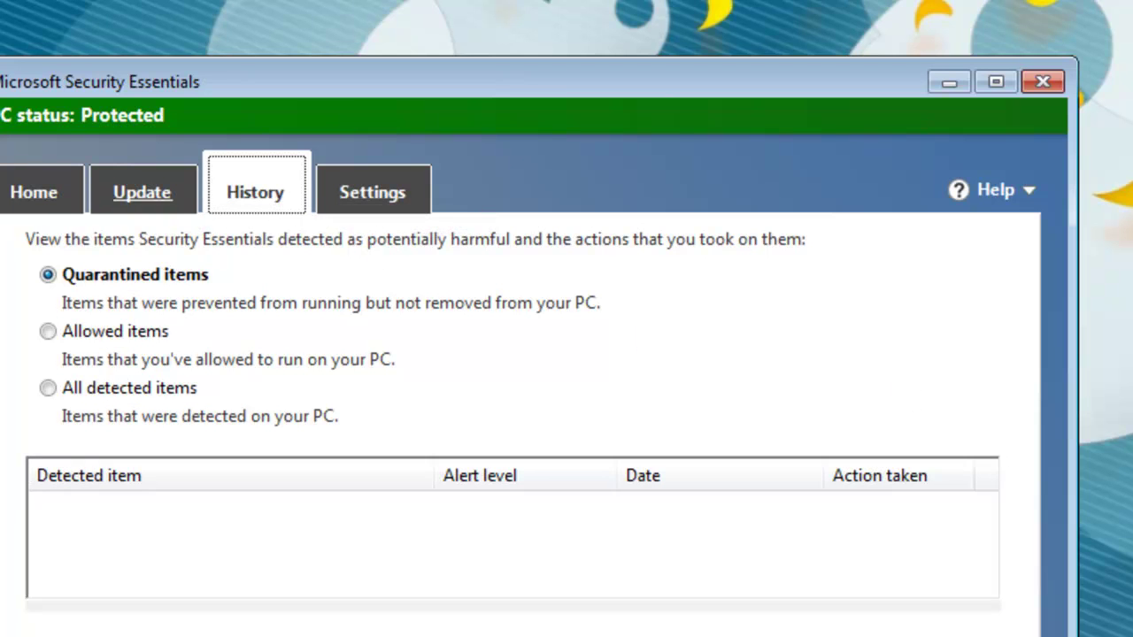
left_click(39, 197)
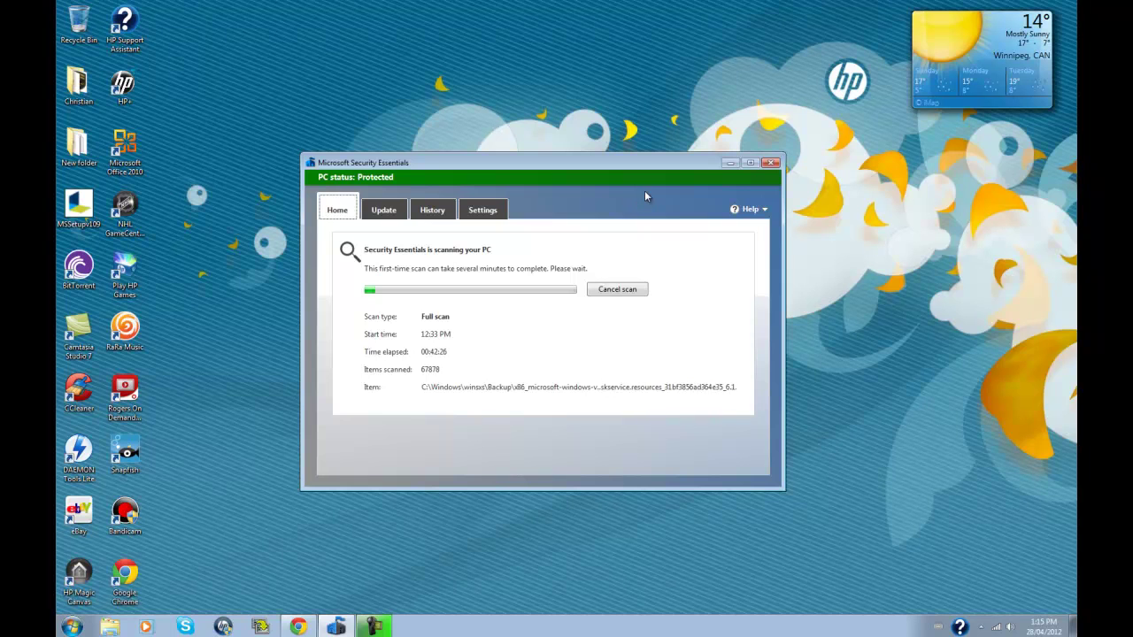
left_click(729, 163)
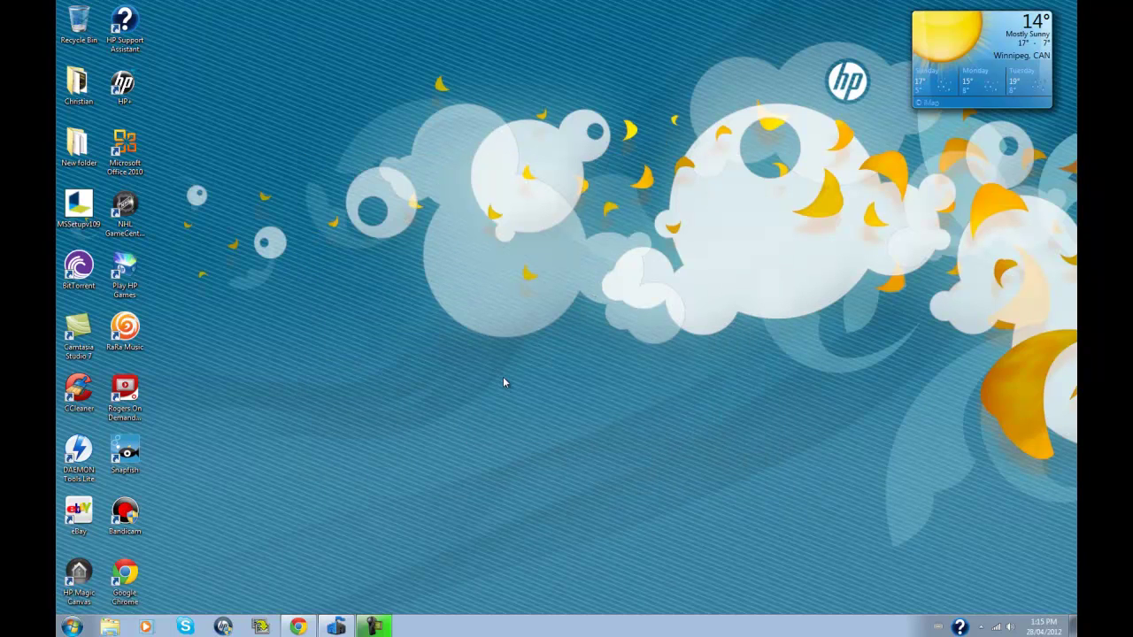